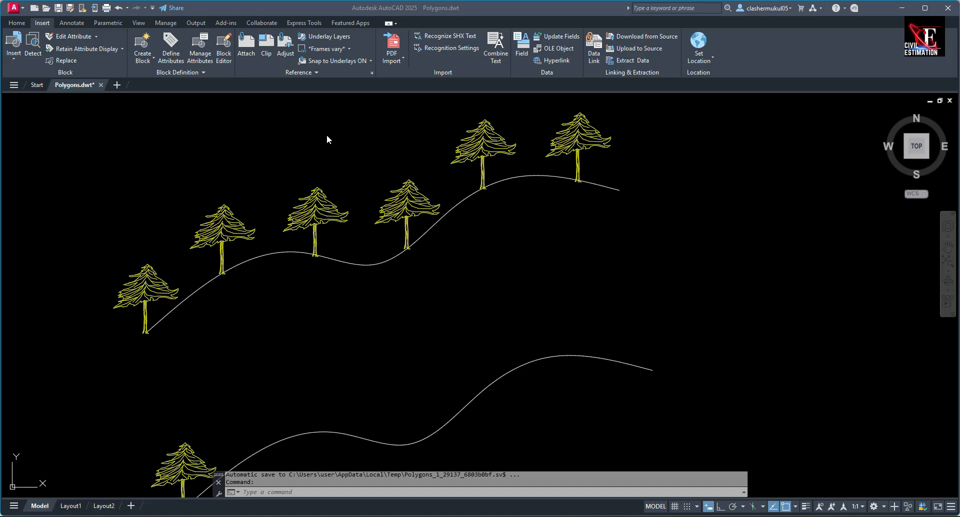
- Examine the upper curve under the row of trees and compare it with the lower curve carrying a single tree
left_click(17, 25)
middle_click_drag(294, 225, 285, 234)
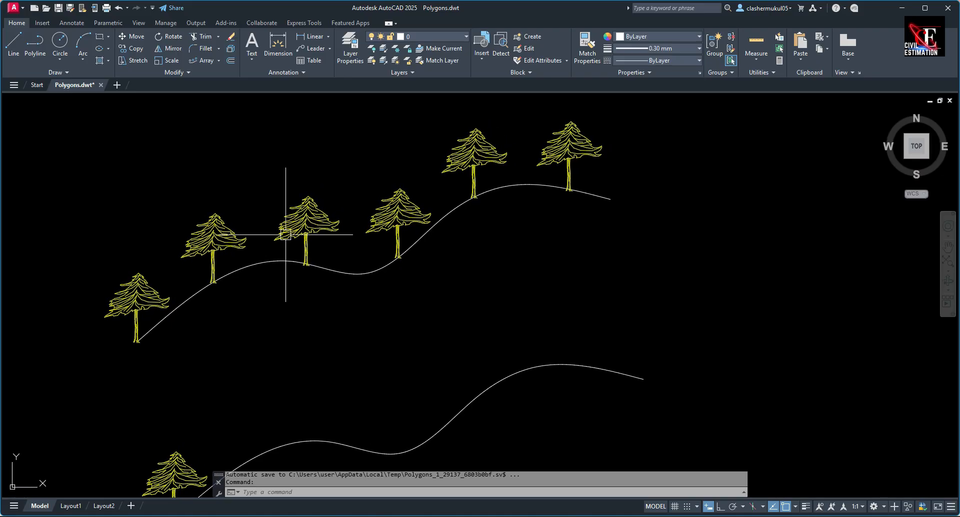
middle_click_drag(193, 347, 196, 307)
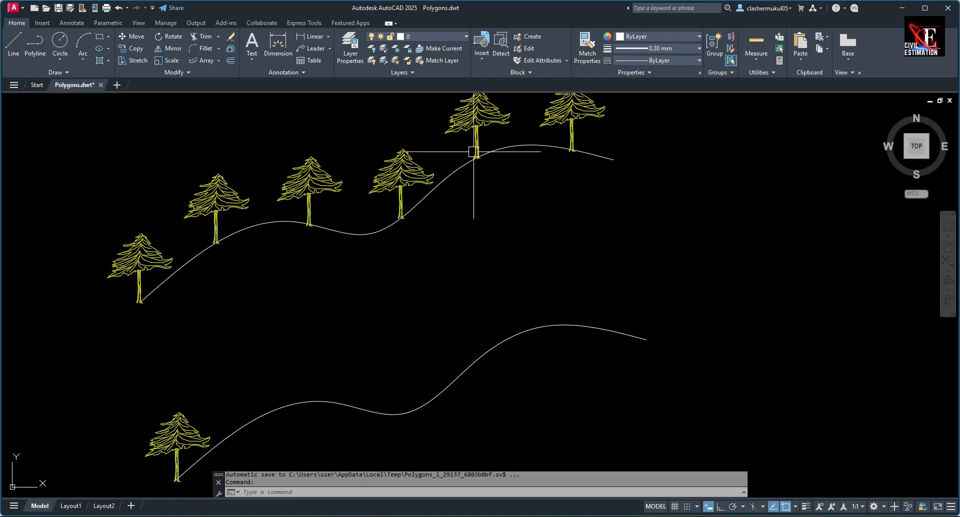
middle_click_drag(424, 135, 423, 170)
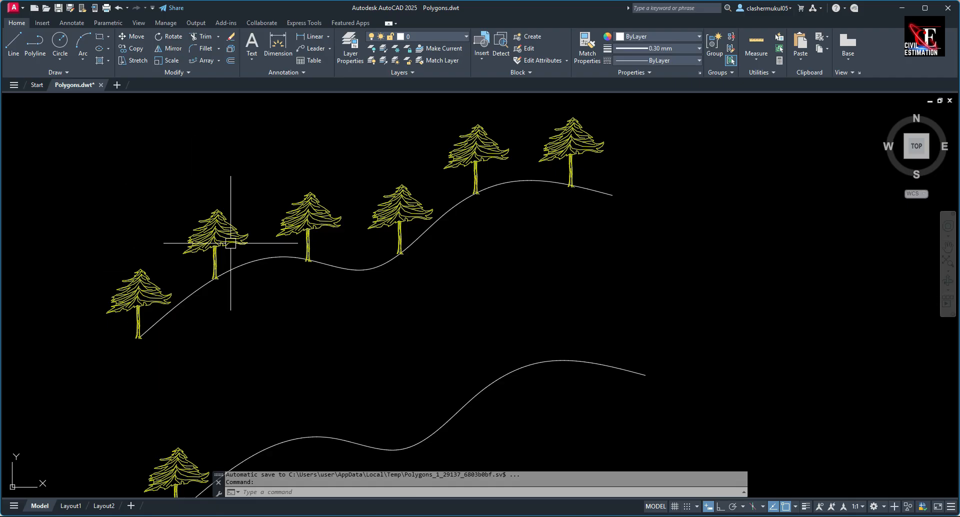
mouse_move(335, 332)
middle_mouse_down()
mouse_move(320, 260)
mouse_move(347, 272)
middle_mouse_up()
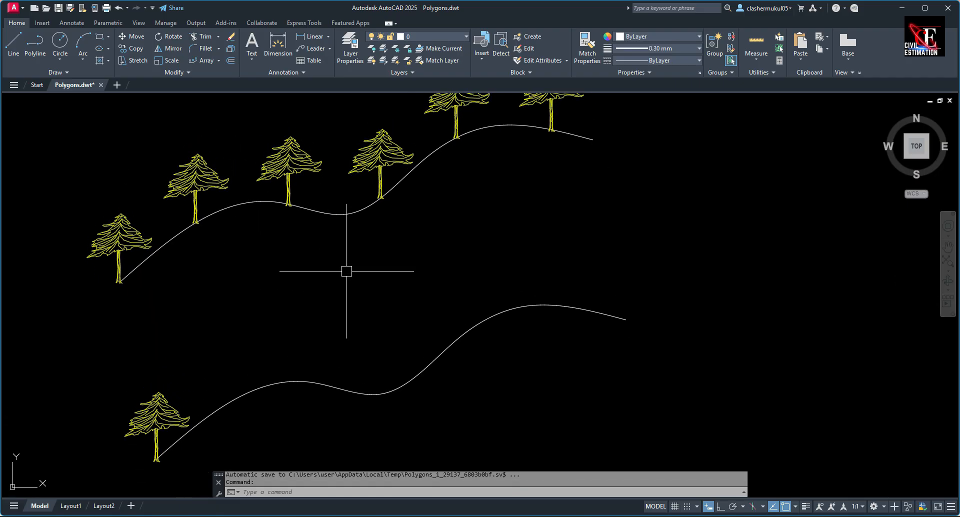
left_click(346, 216)
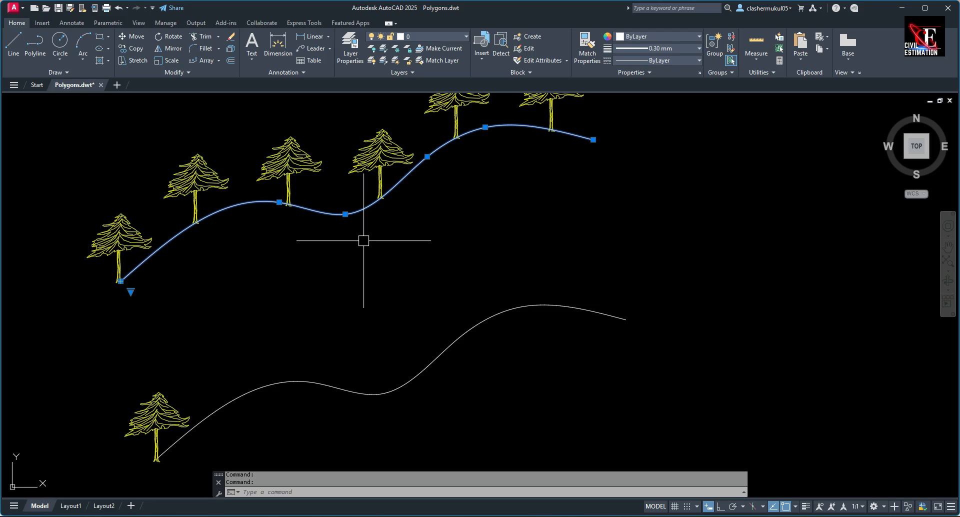
middle_click_drag(363, 241, 363, 260)
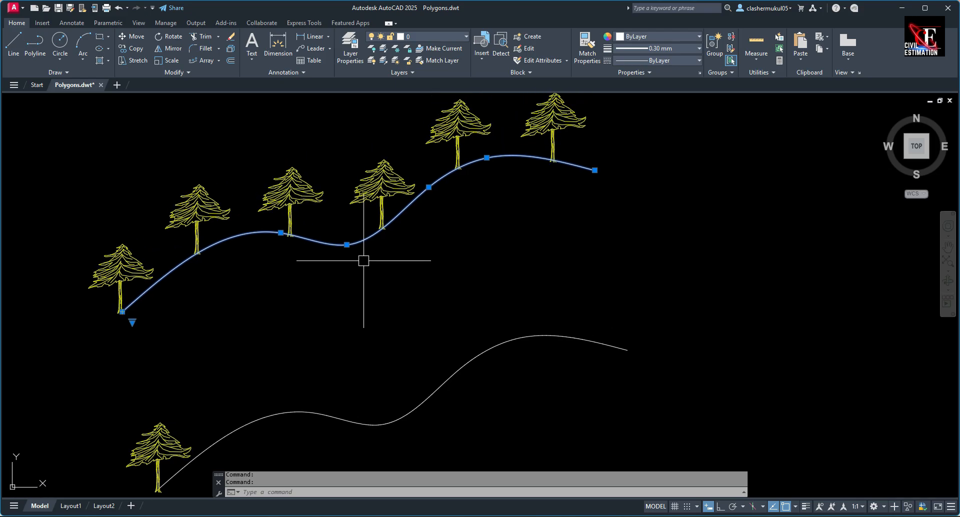
left_click(65, 74)
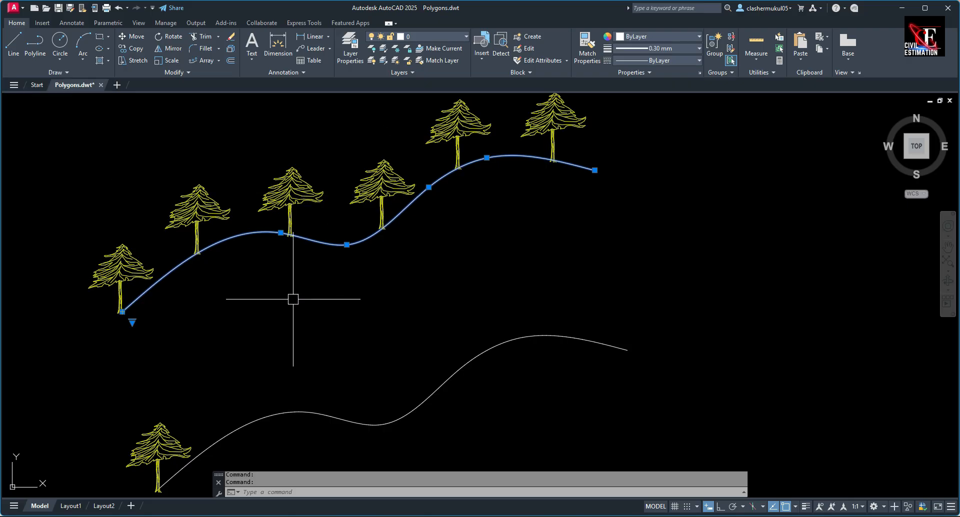
key("Escape")
- Inspect the tree array on the upper curve and the single tree at the start of the lower curve
middle_click_drag(257, 291, 252, 202)
scroll(156, 371, "up", 2)
scroll(155, 392, "down", 4)
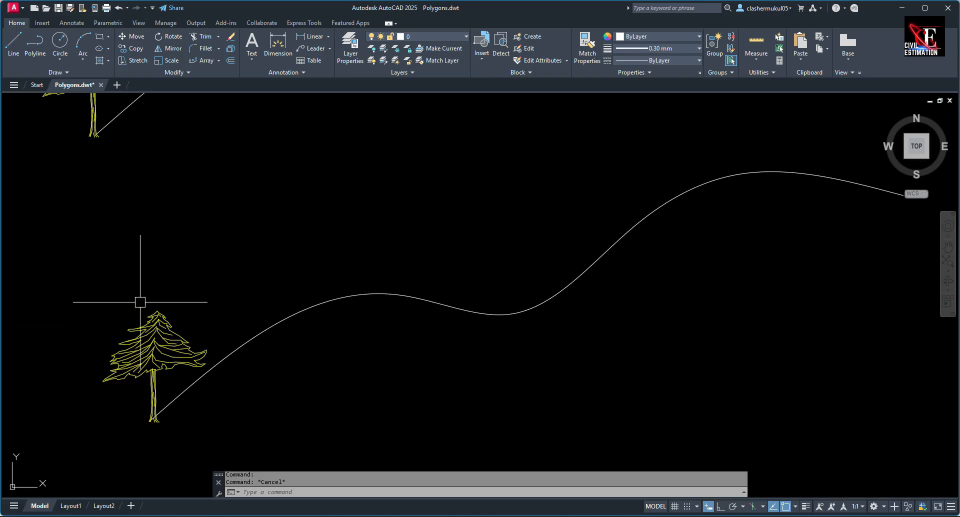
middle_click_drag(188, 232, 184, 259)
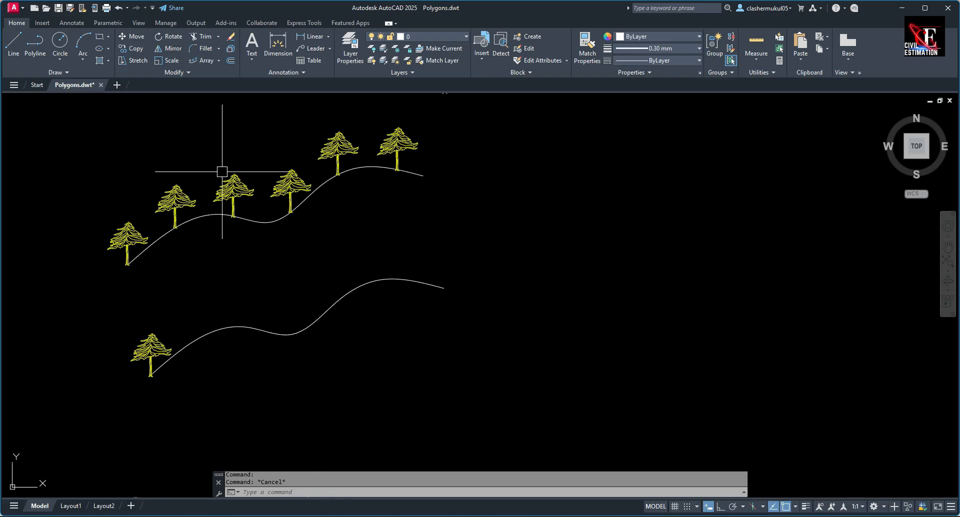
left_click(193, 202)
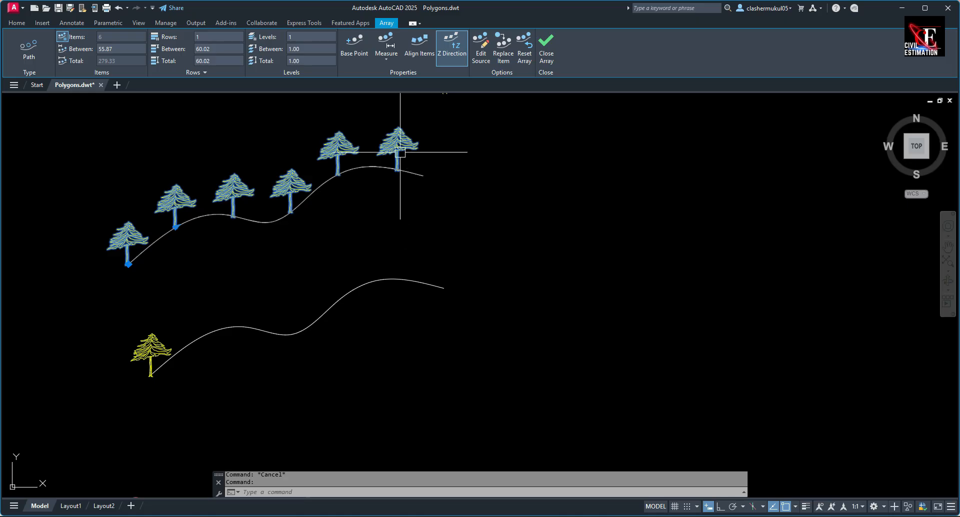
key("Escape")
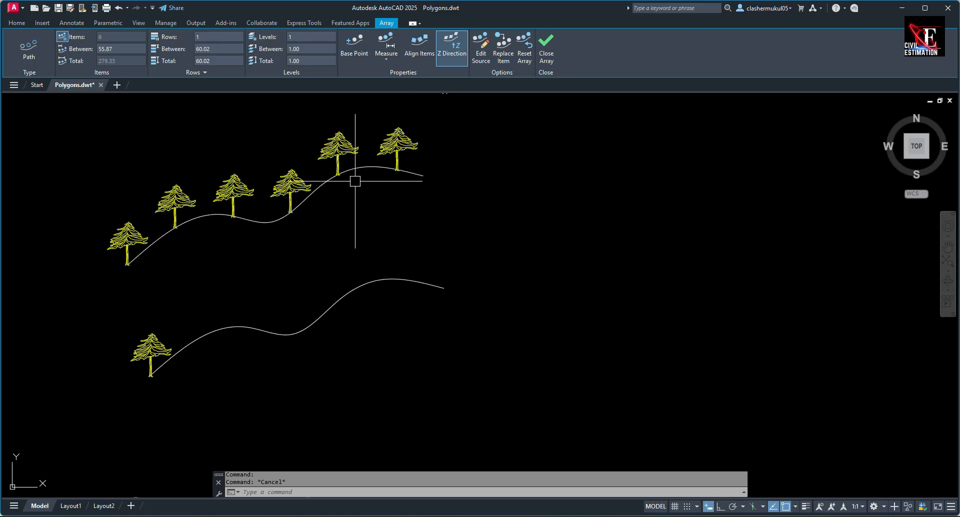
middle_click_drag(158, 274, 156, 238)
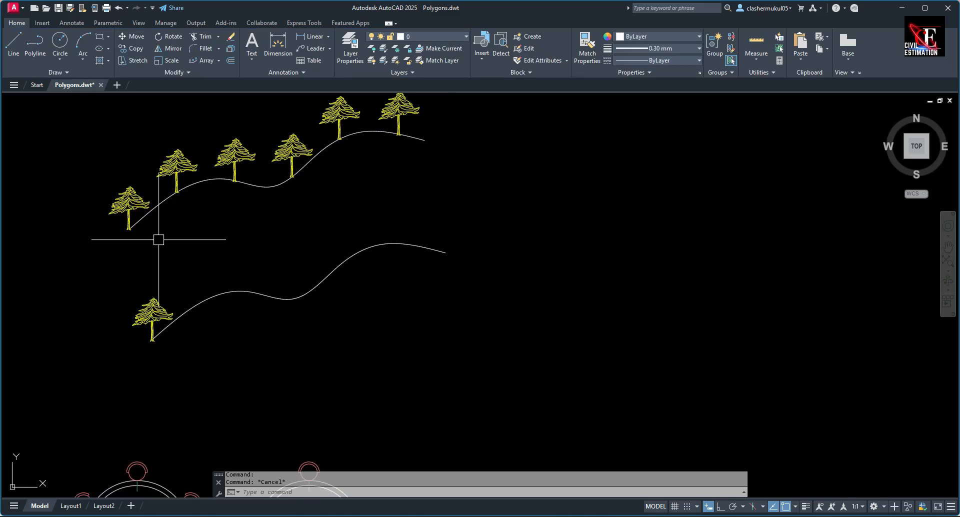
scroll(159, 238, "up", 2)
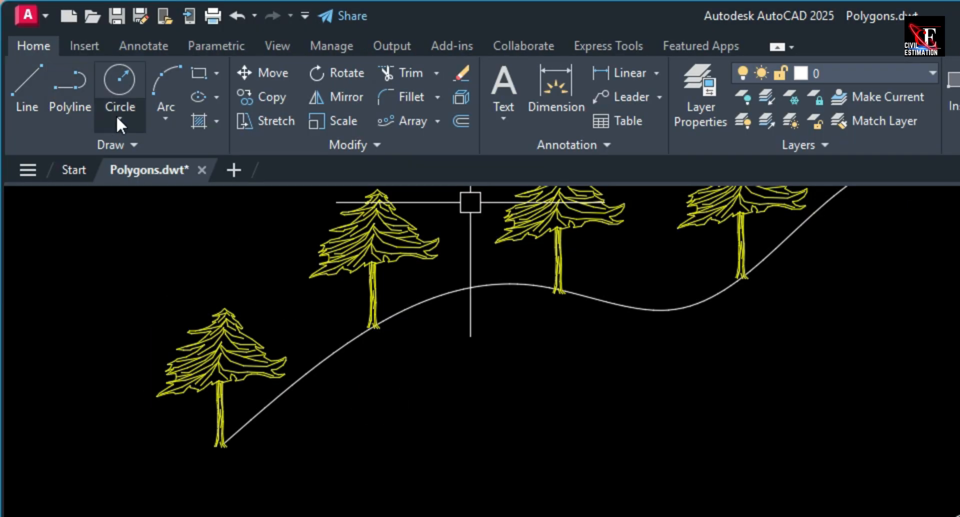
- Create a path array of the single tree along the lower curve
left_click(436, 121)
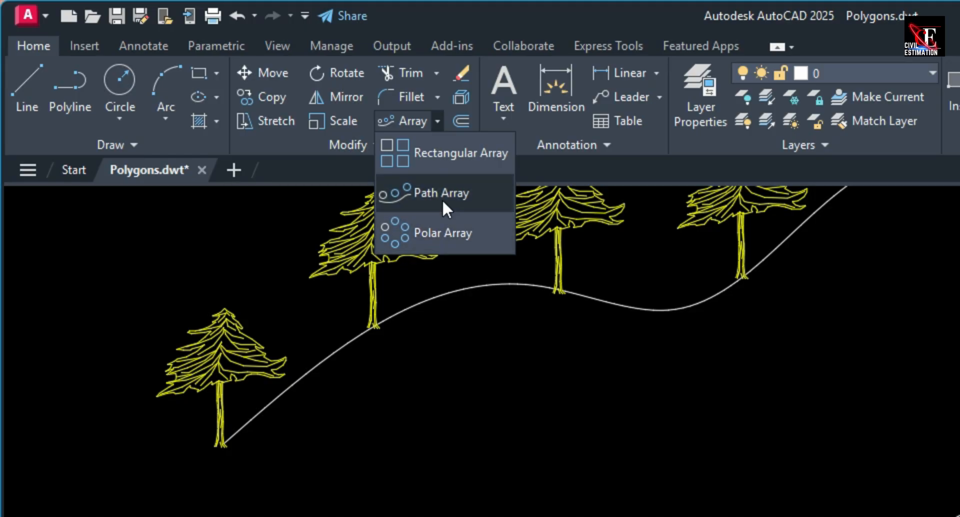
left_click(442, 198)
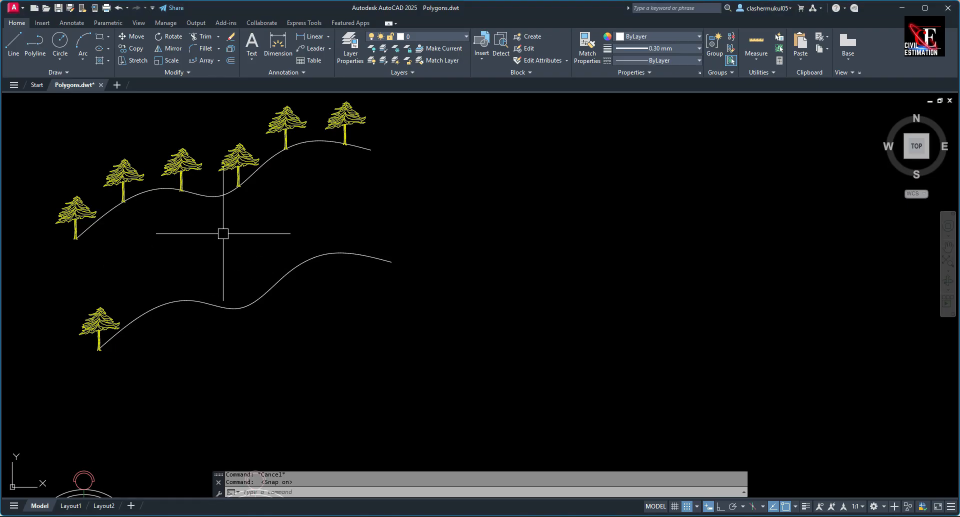
left_click(145, 250)
left_click(97, 326)
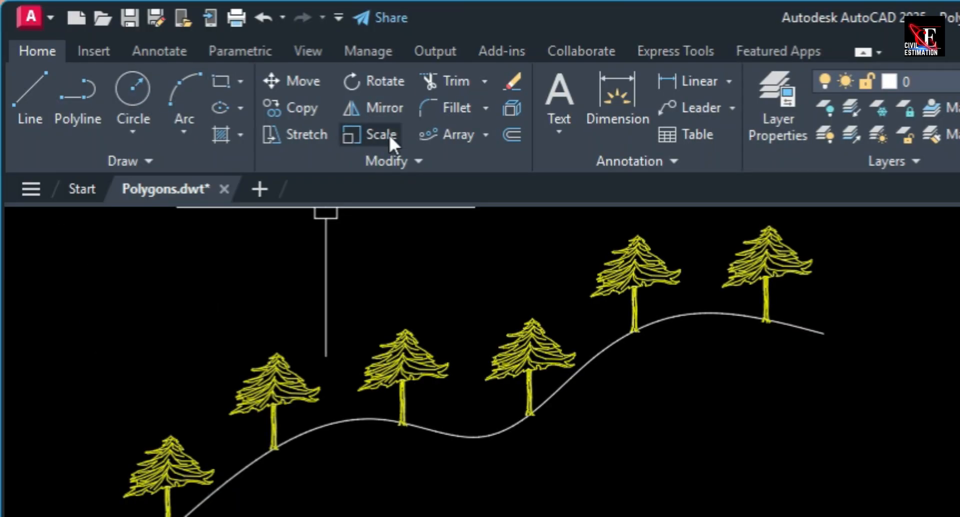
left_click(485, 137)
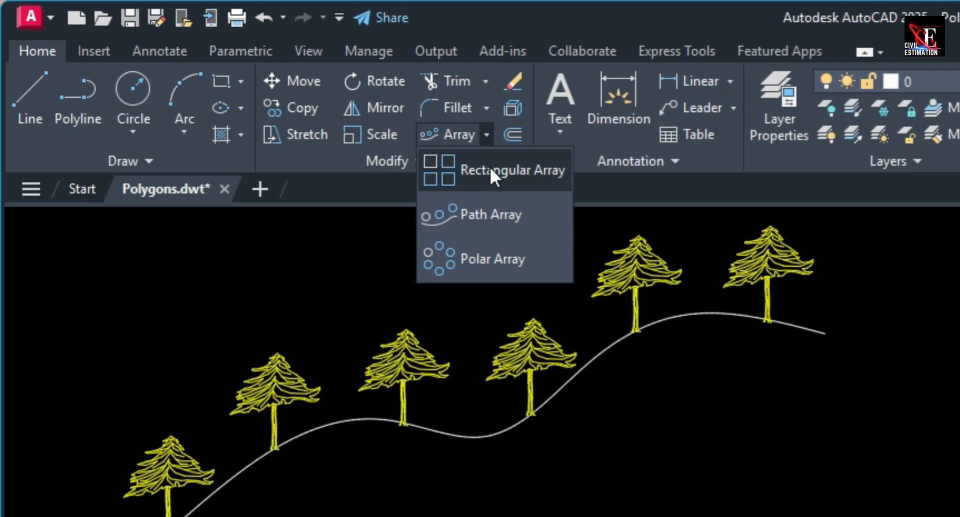
left_click(490, 213)
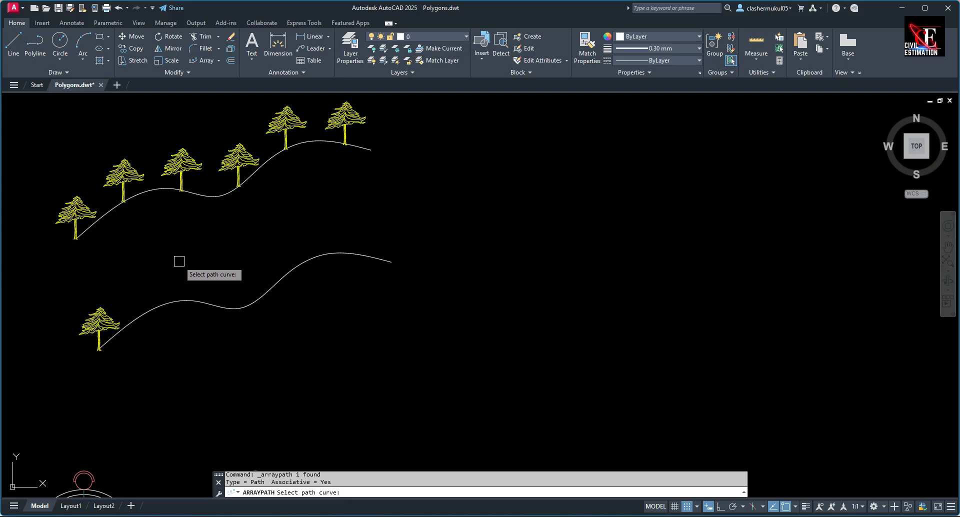
left_click(166, 304)
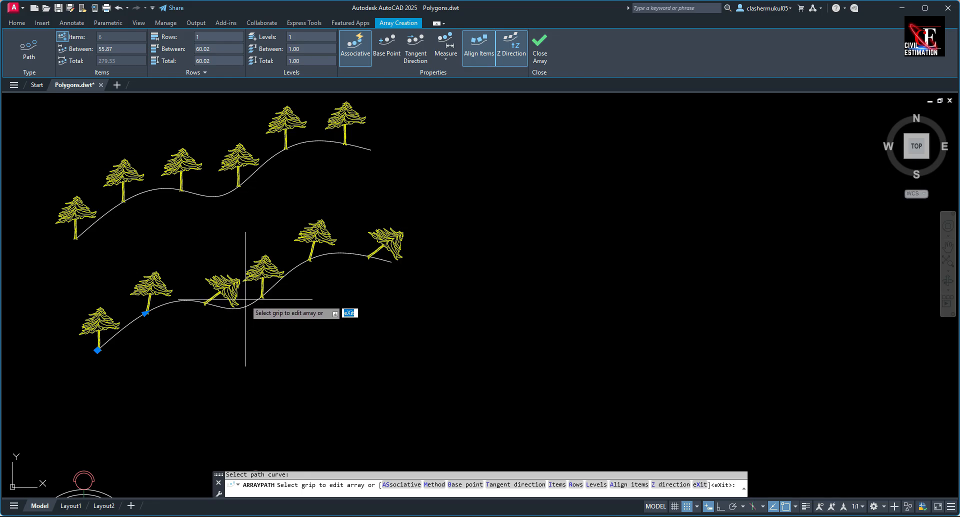
- Turn off item alignment and associativity for the new tree array and finish it
middle_click_drag(144, 226, 144, 238)
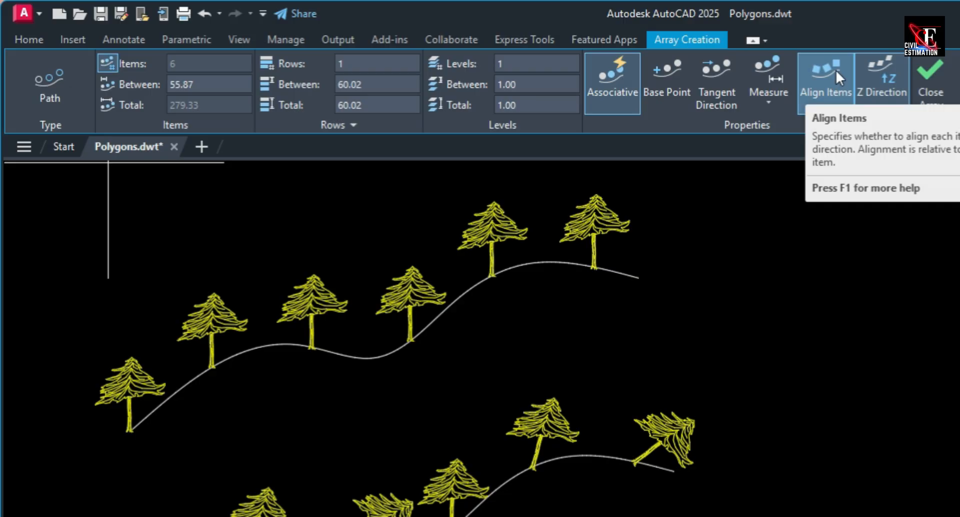
left_click(835, 74)
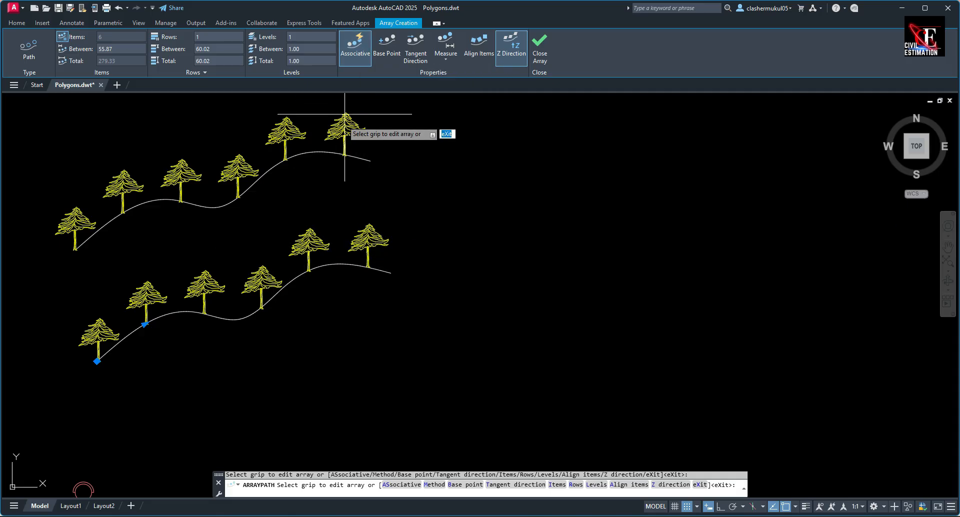
left_click(358, 51)
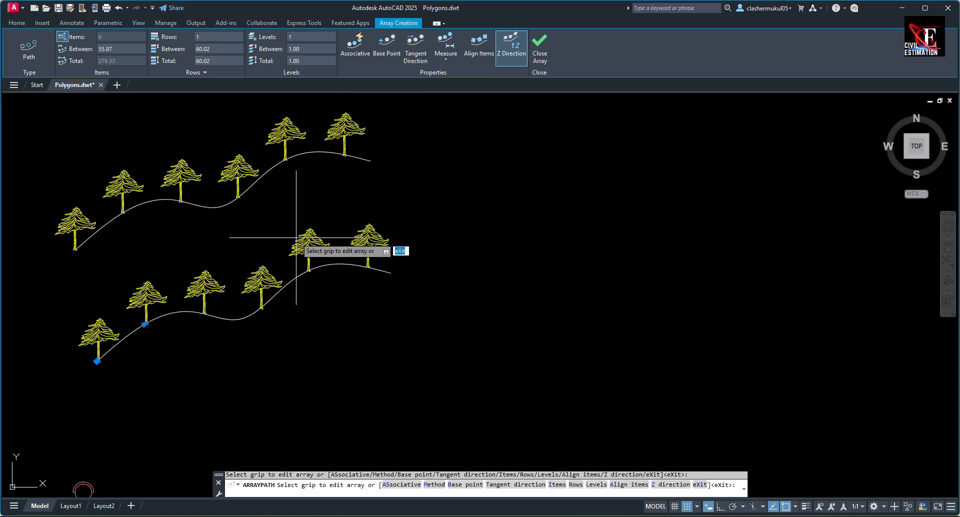
left_click(534, 48)
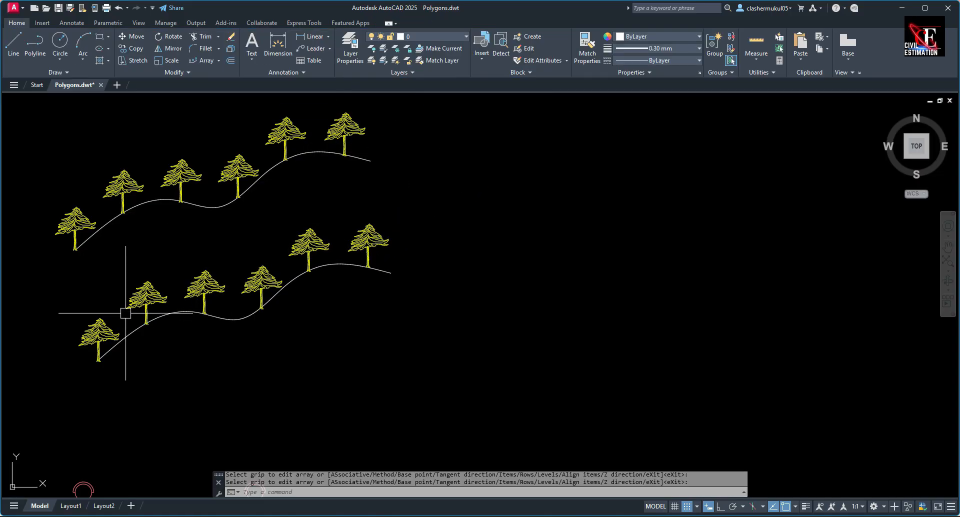
- Erase the fourth tree on the lower curve and the whole associative tree array on the upper curve
left_click(85, 215)
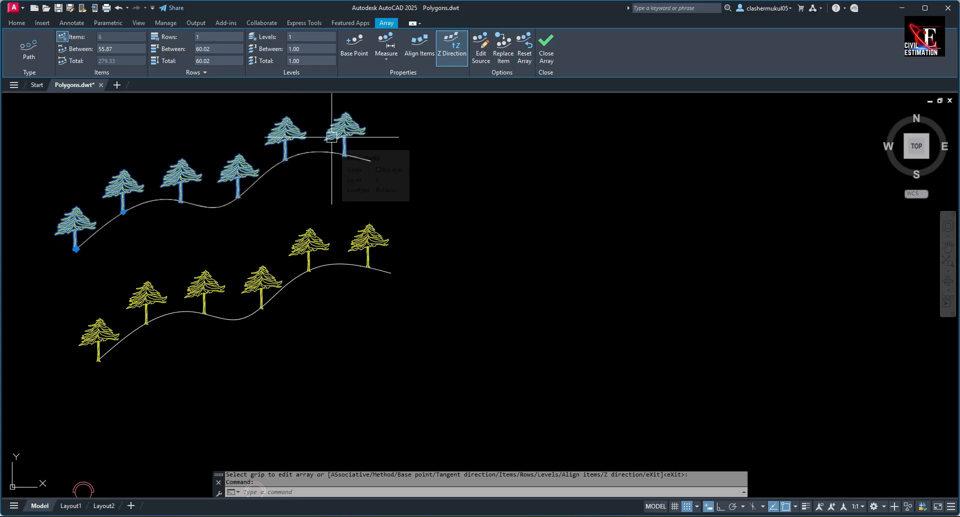
key("Escape")
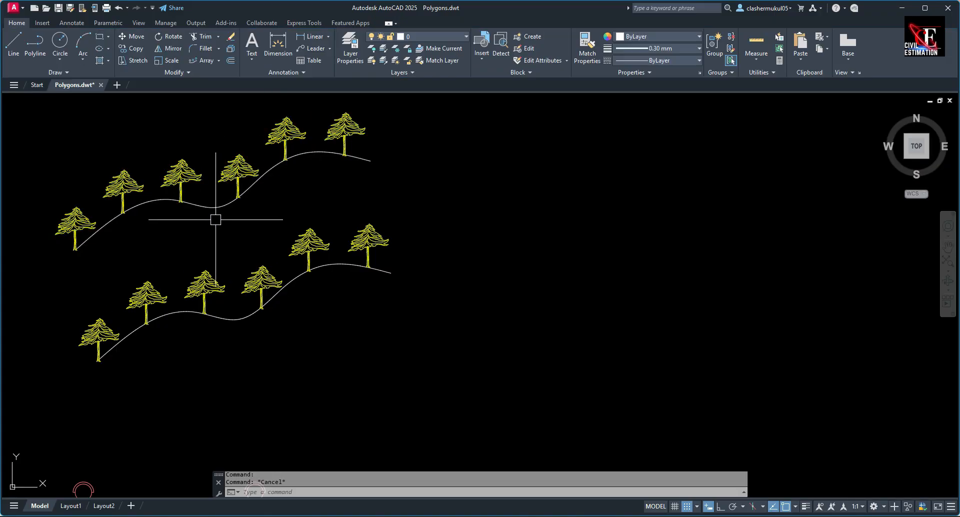
left_click(259, 282)
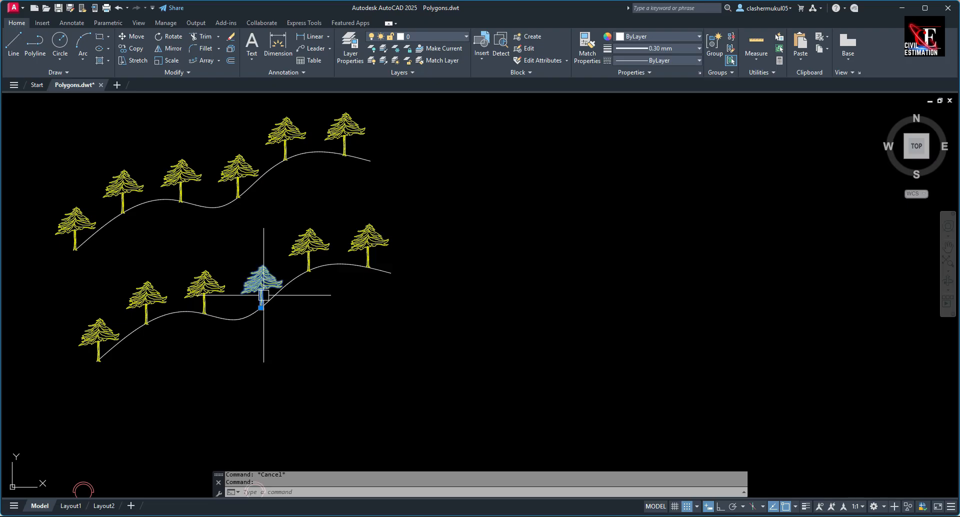
key("Delete")
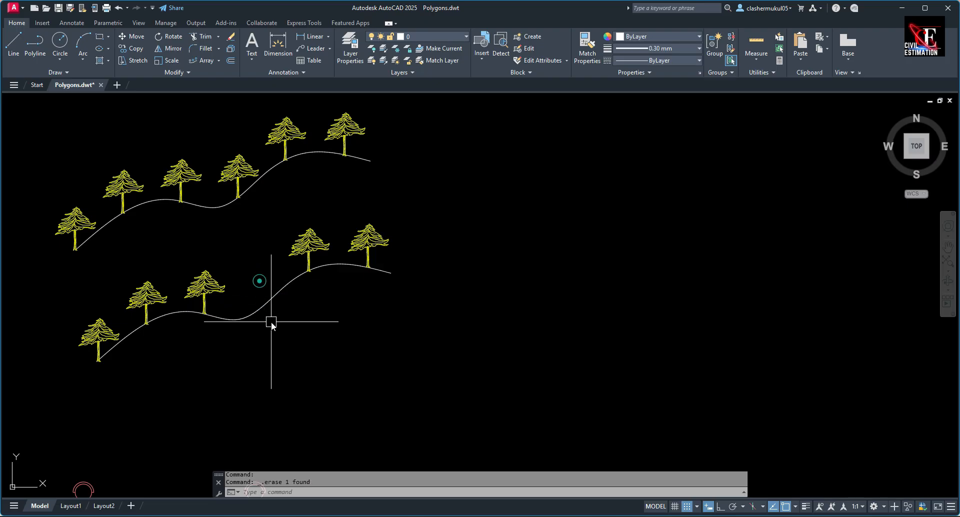
left_click(241, 161)
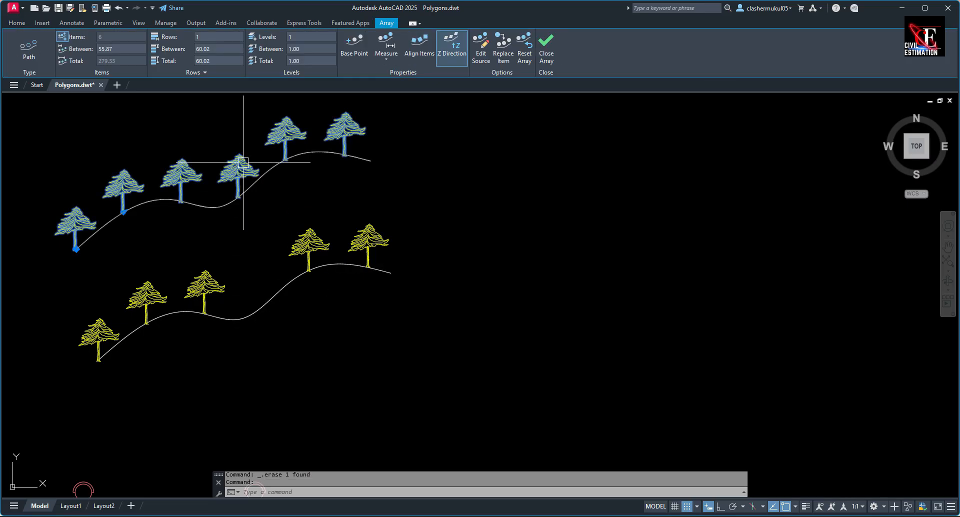
key("Delete")
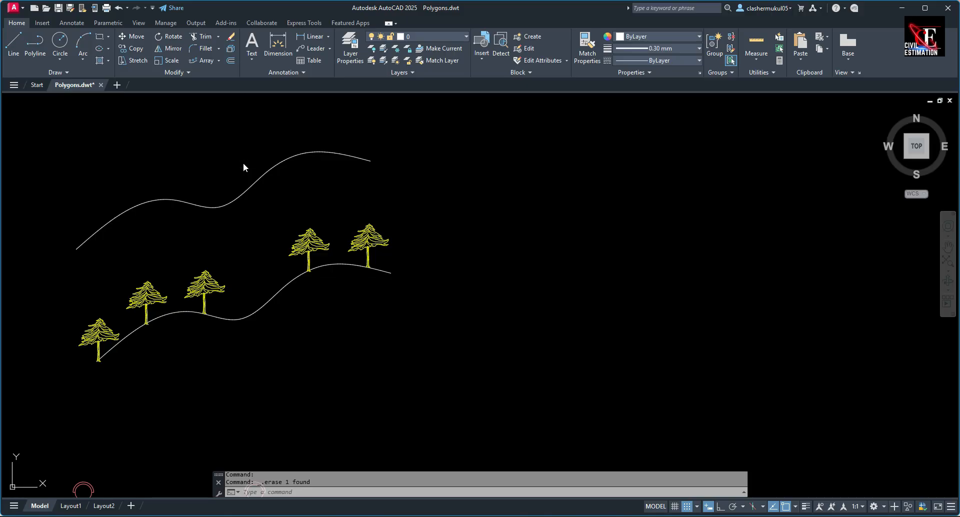
- Undo both tree erasures on the upper and lower curves
key("ctrl+z")
key("ctrl+z")
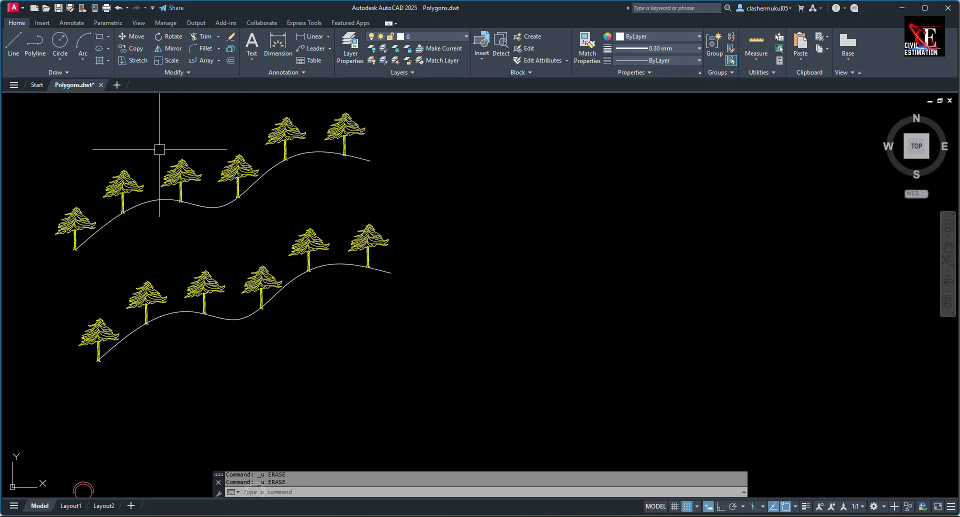
mouse_move(163, 241)
middle_mouse_down()
mouse_move(161, 252)
mouse_move(180, 241)
middle_mouse_up()
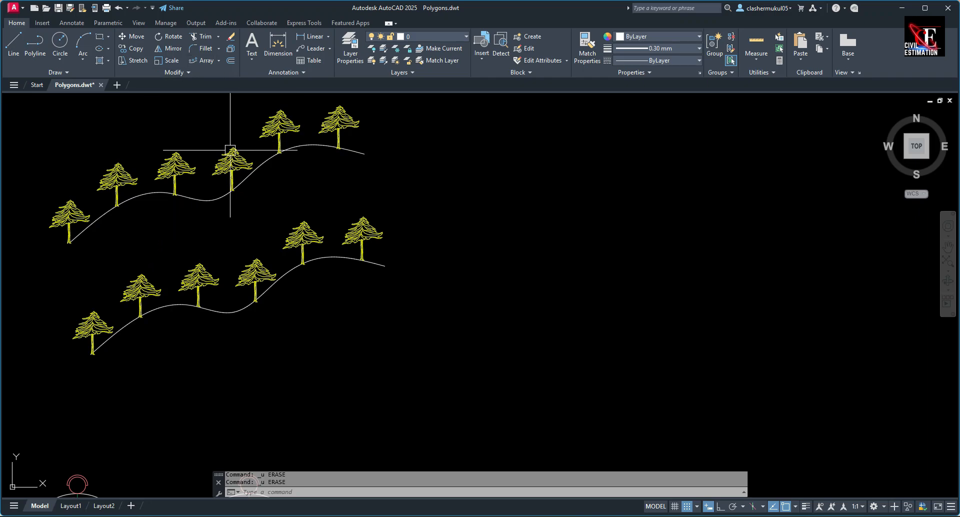
- Examine the round table surrounded by chairs and the neighbouring table with a single chair
left_click(220, 60)
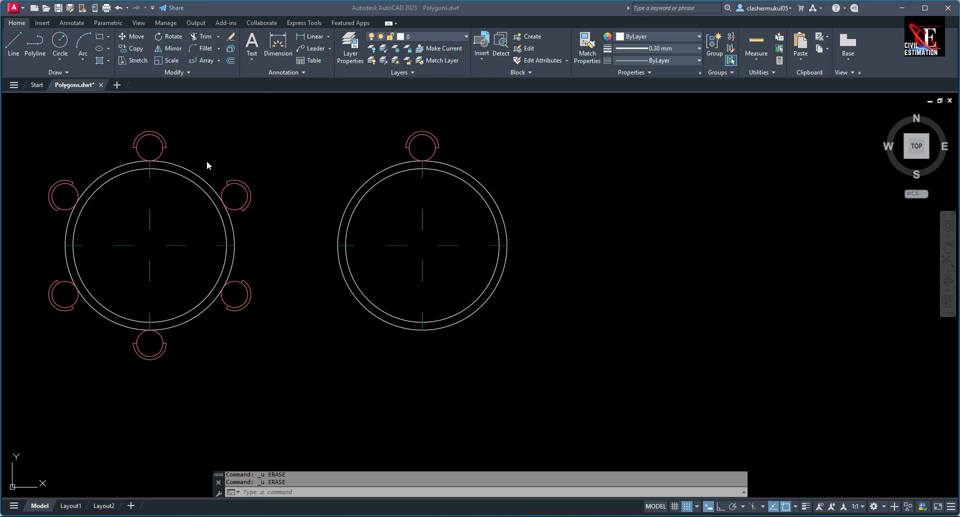
left_click(142, 142)
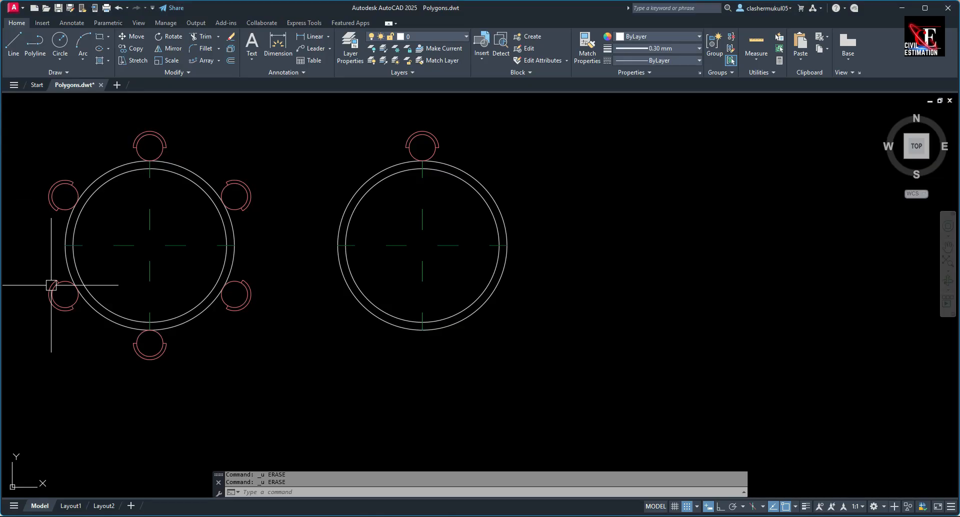
scroll(156, 195, "up", 2)
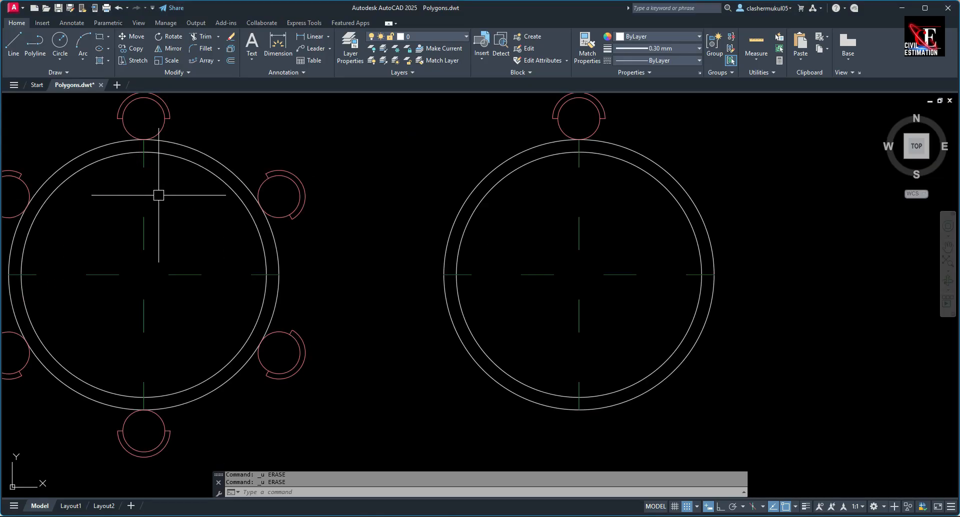
middle_click_drag(156, 195, 249, 149)
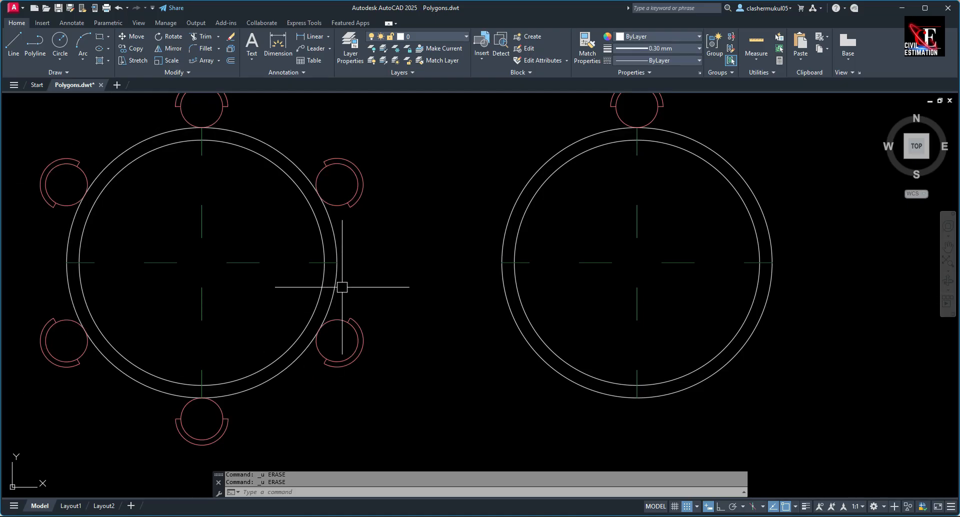
- Create a polar array of the single chair around the centre of its round table
middle_click_drag(213, 129, 195, 152)
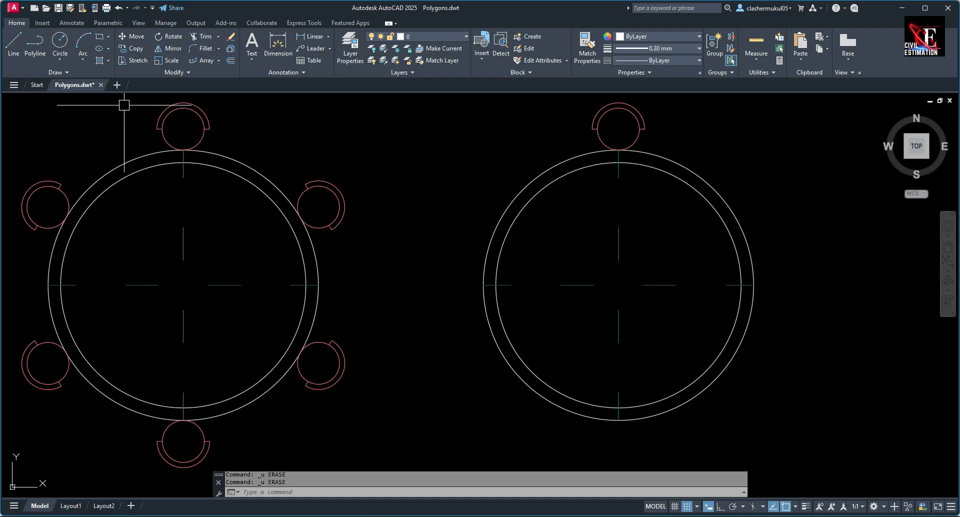
scroll(150, 128, "down", 2)
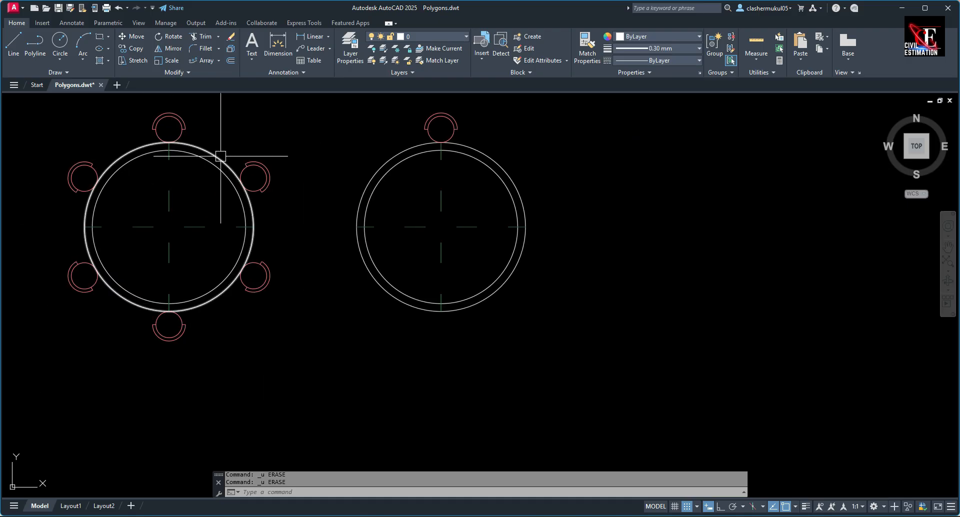
middle_click_drag(214, 151, 209, 153)
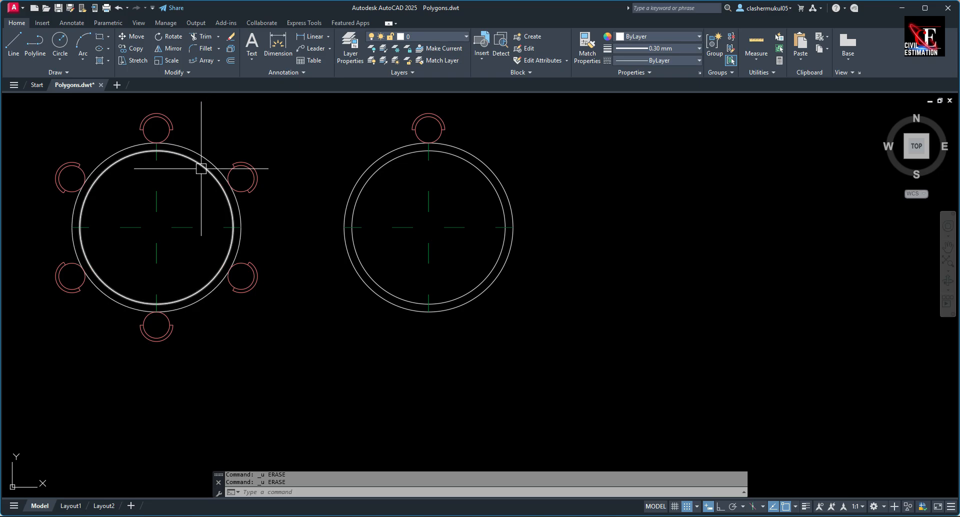
middle_click_drag(229, 192, 228, 206)
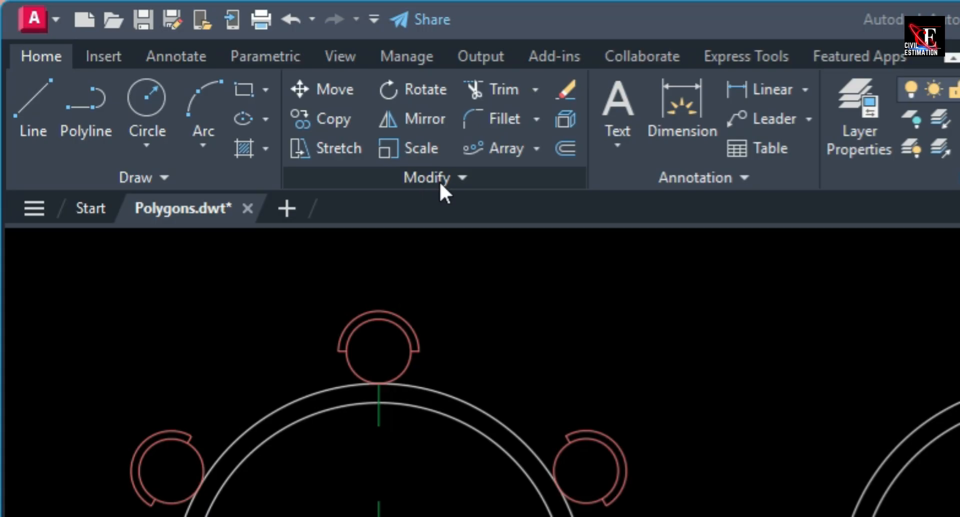
left_click(536, 148)
left_click(535, 148)
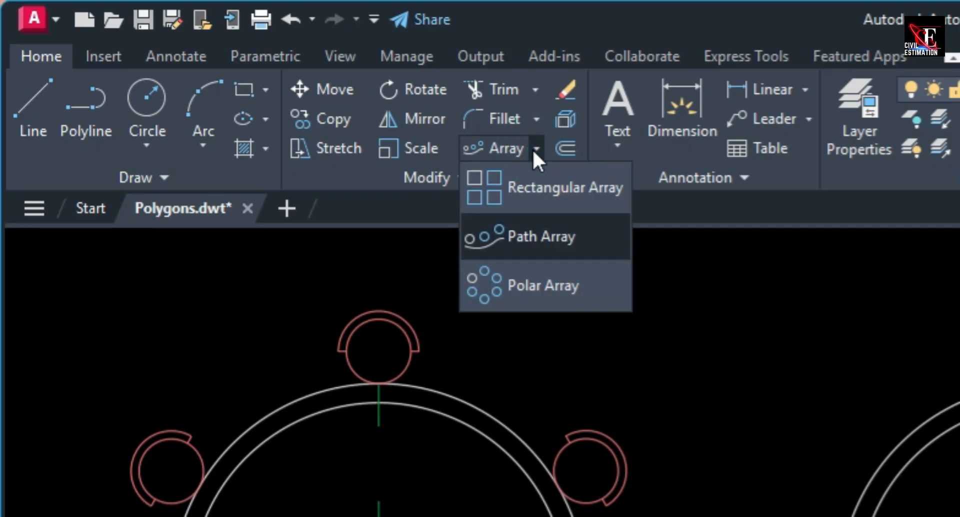
left_click(538, 278)
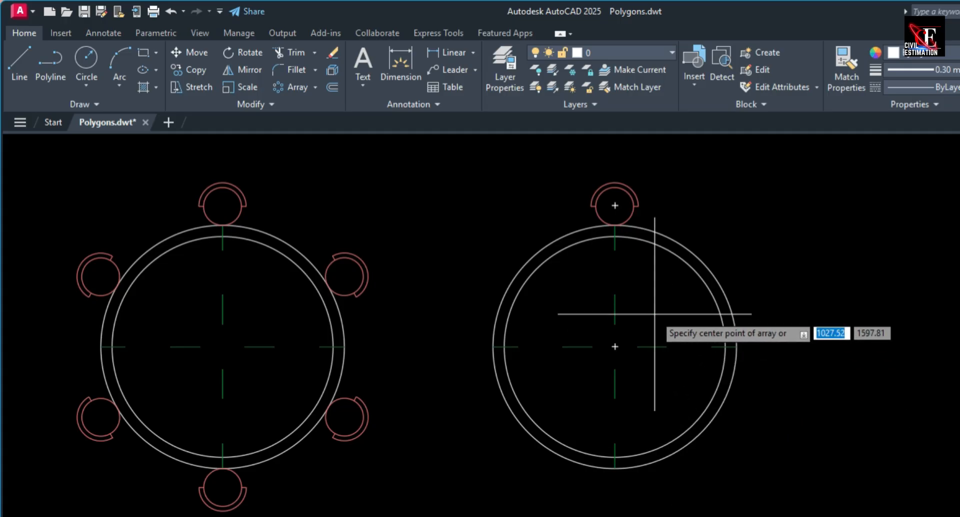
left_click(614, 346)
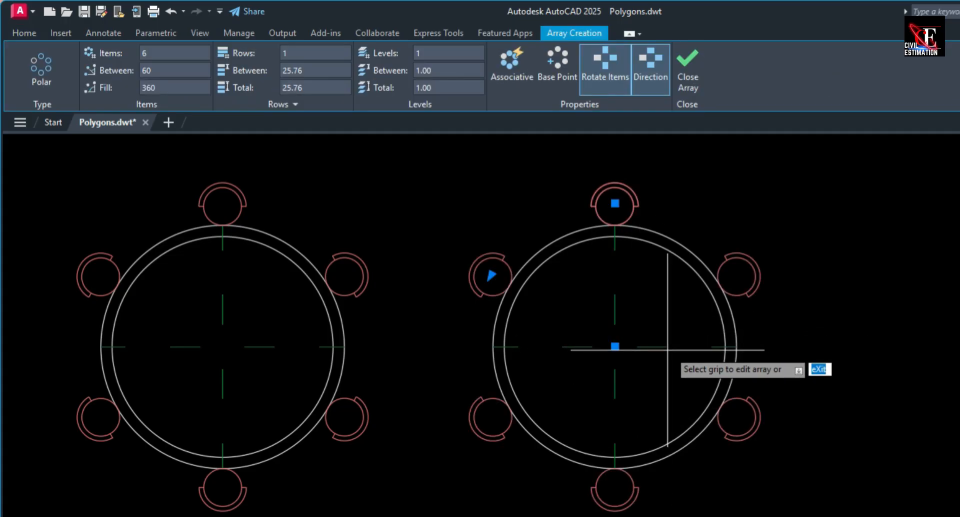
- Set the number of items in the polar chair array to 10
middle_click_drag(671, 350, 562, 332)
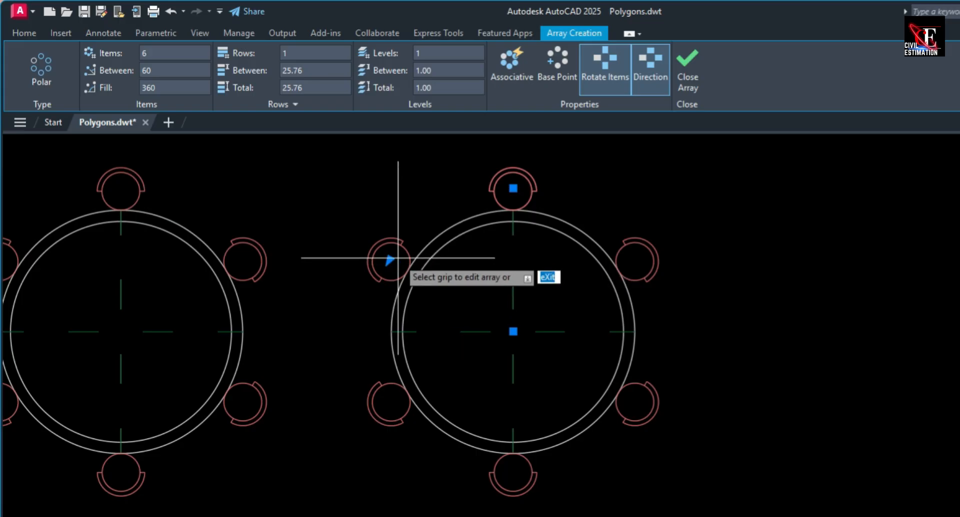
left_click(181, 51)
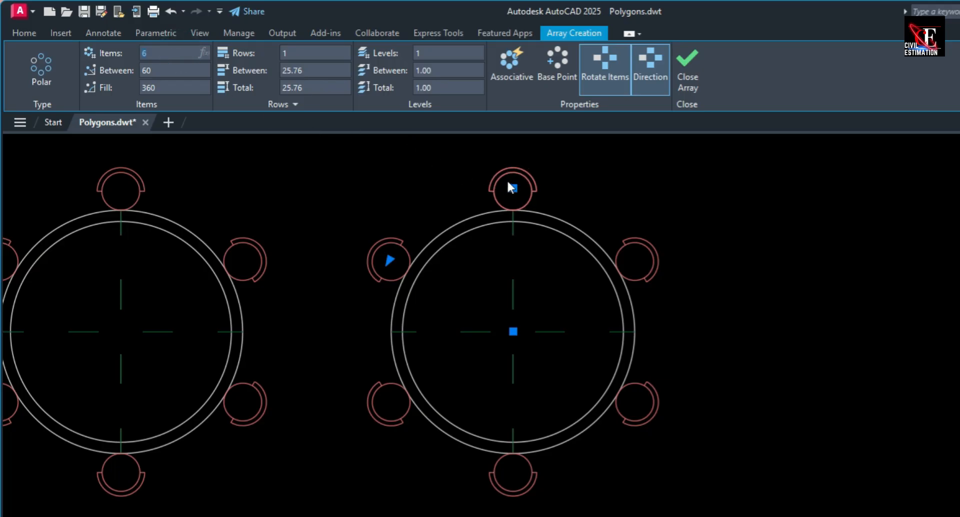
type("10")
key("Return")
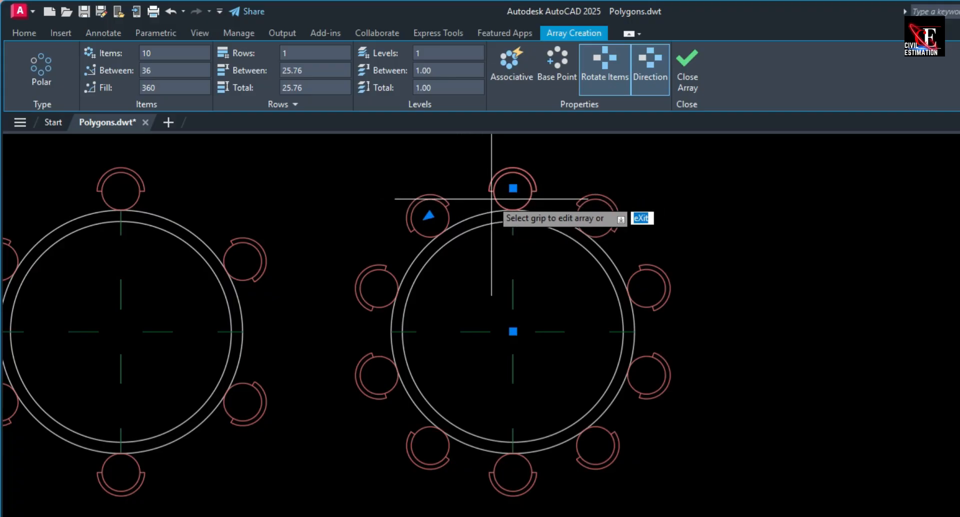
- Set the polar chair array to 12 items with a fill angle of 180 degrees
left_click(160, 50)
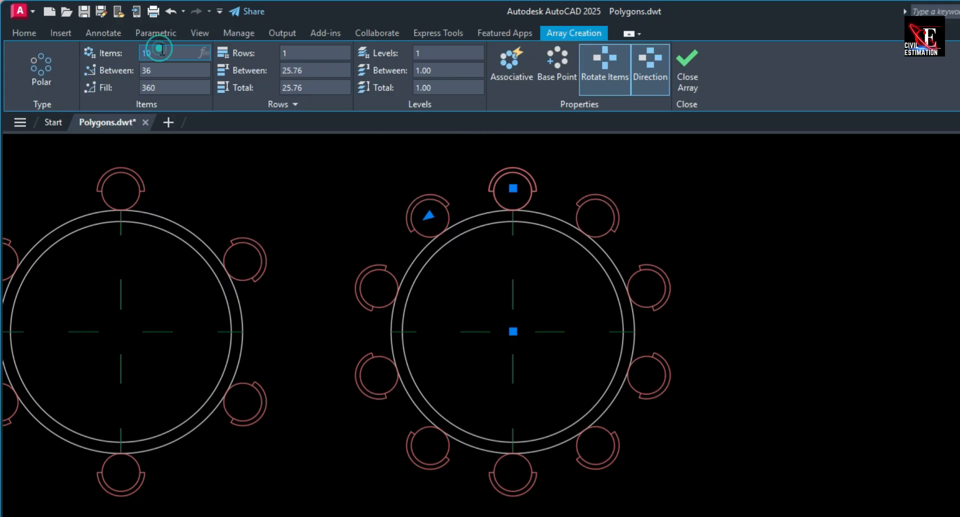
type("12")
key("Return")
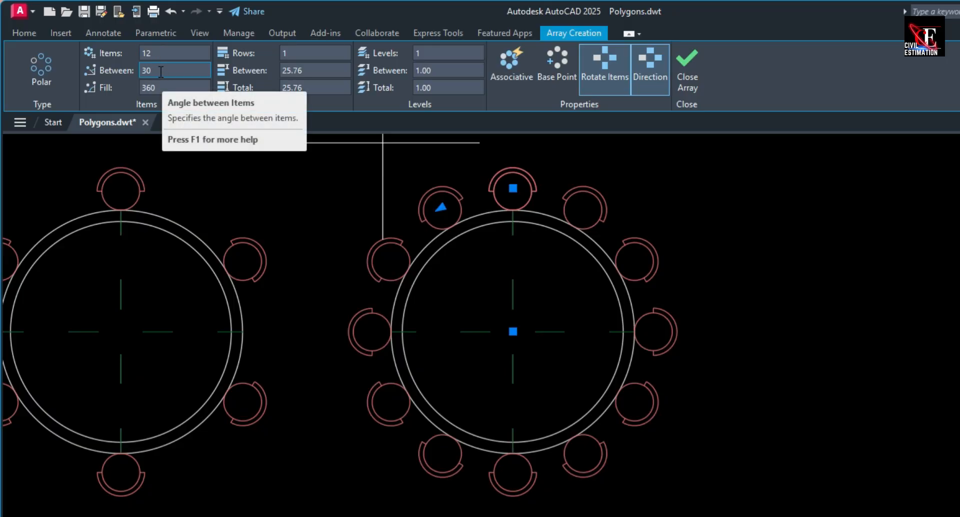
left_click(163, 88)
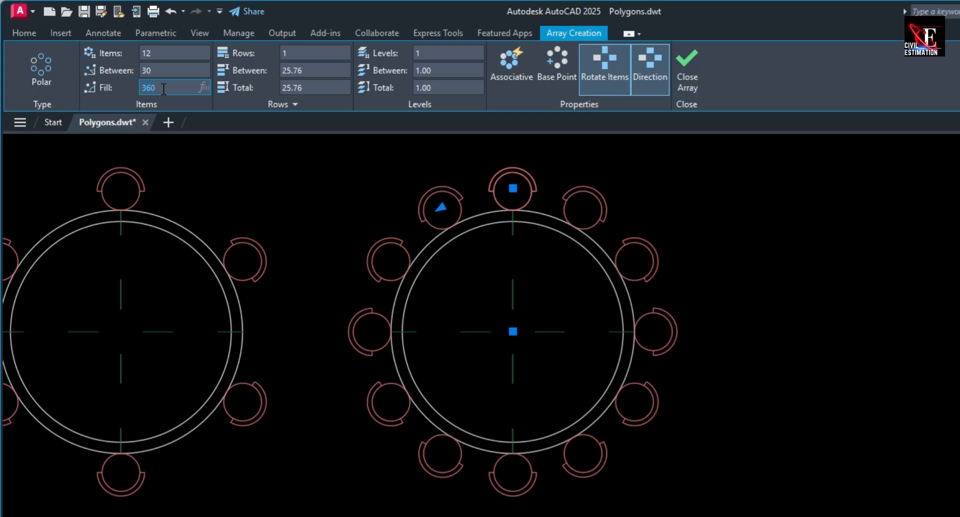
key("Return")
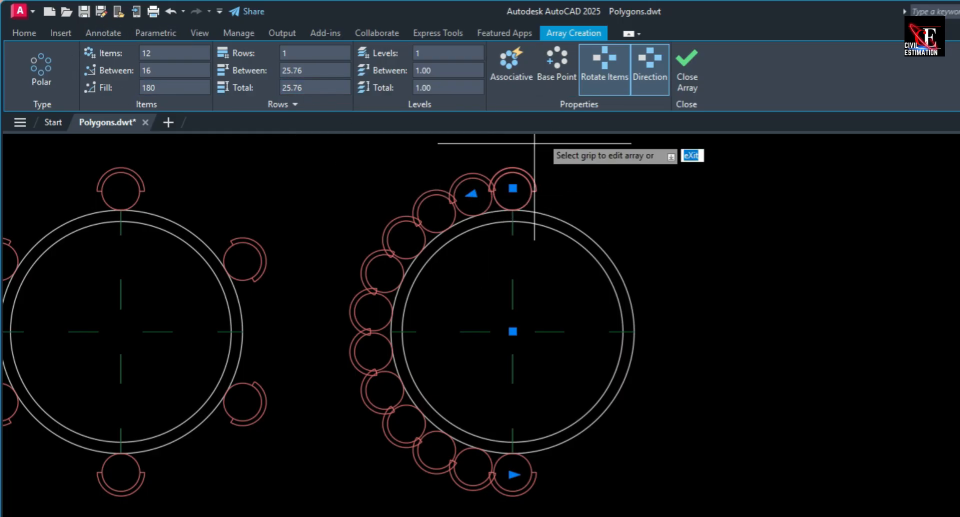
- Toggle the chair array's direction to compare both sides, leave it running clockwise, and finish the array
left_click(603, 68)
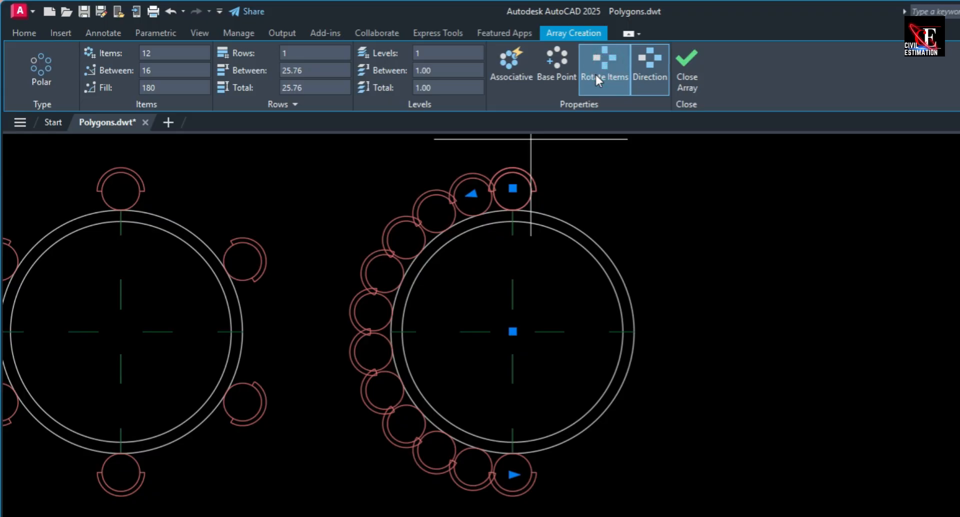
left_click(646, 65)
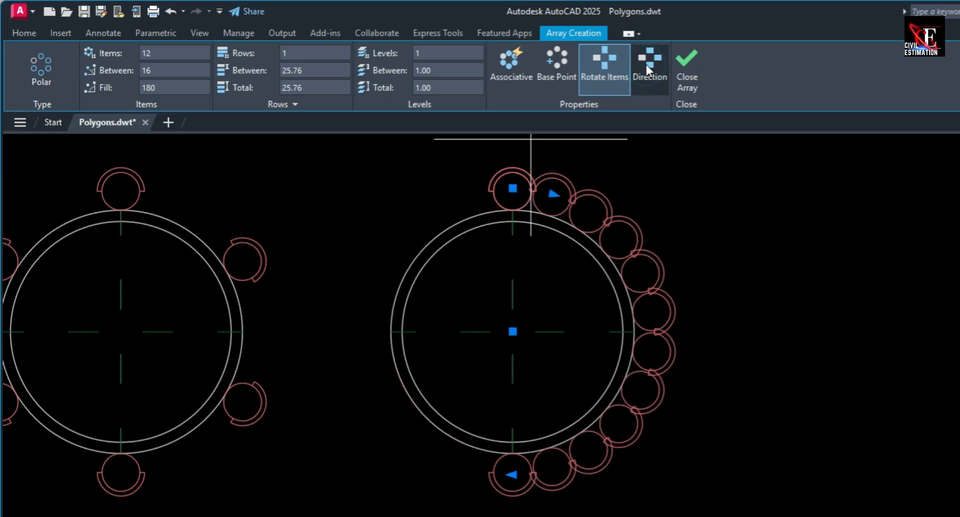
left_click(654, 62)
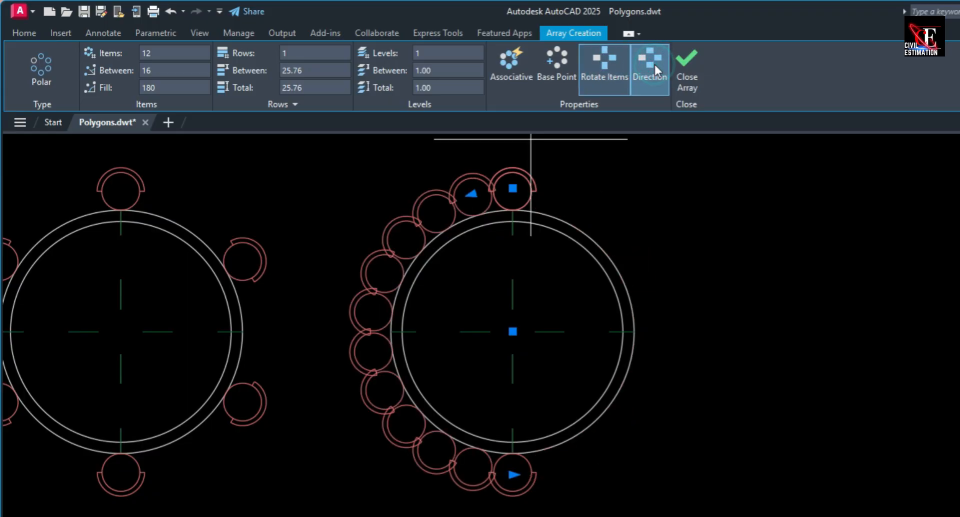
left_click(653, 62)
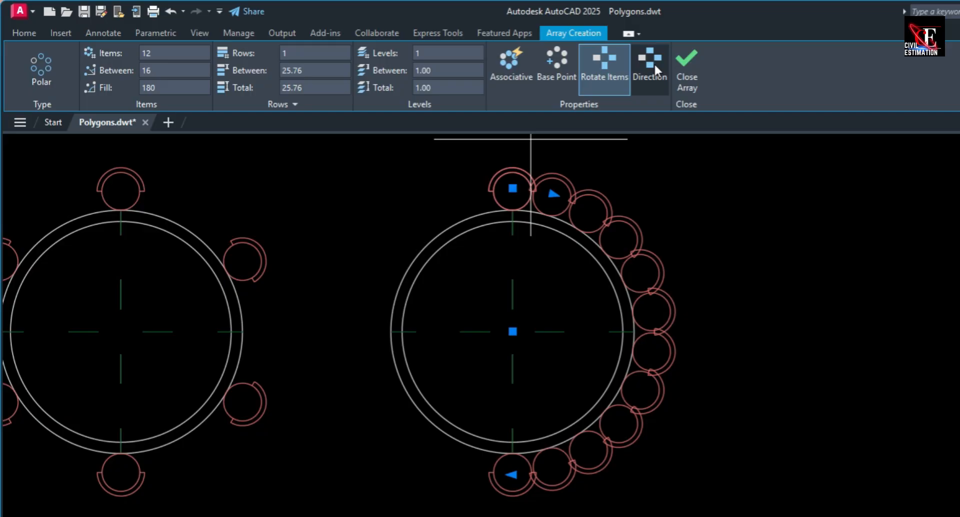
left_click(654, 62)
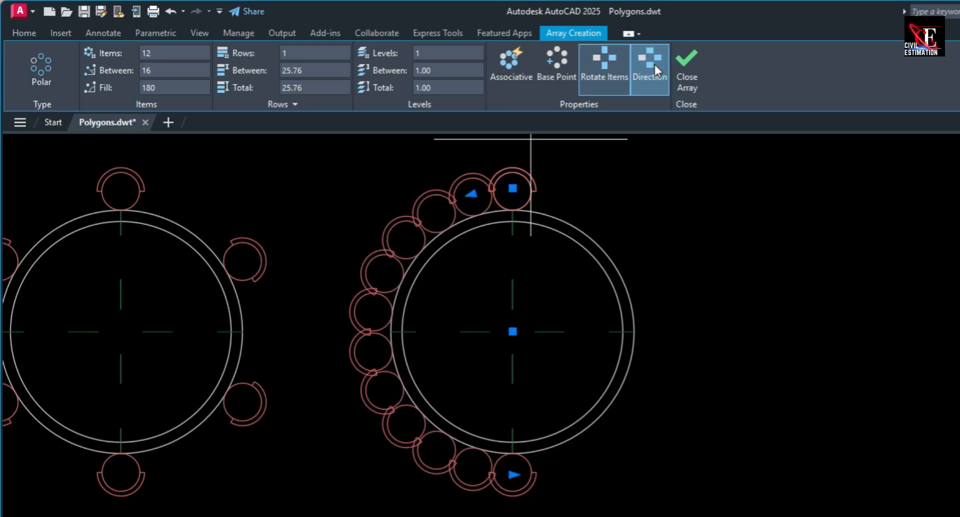
left_click(653, 62)
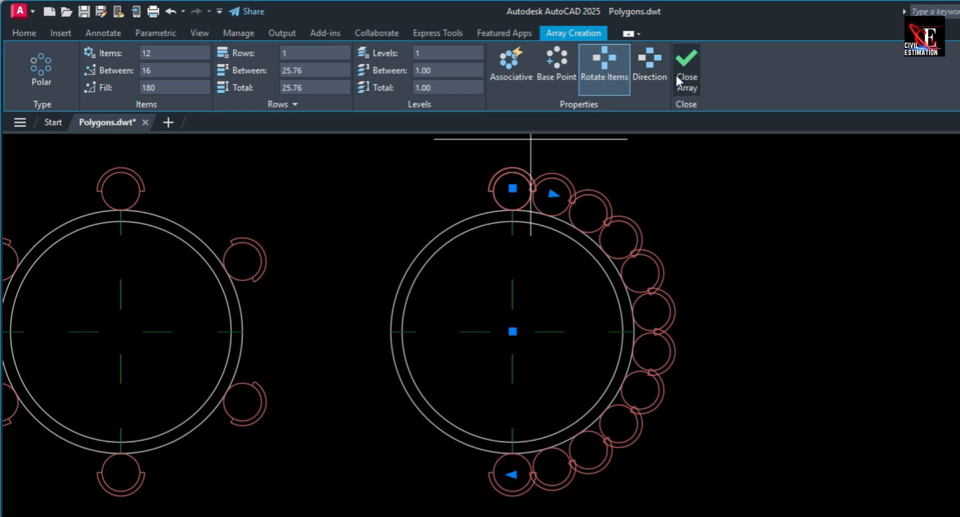
left_click(687, 62)
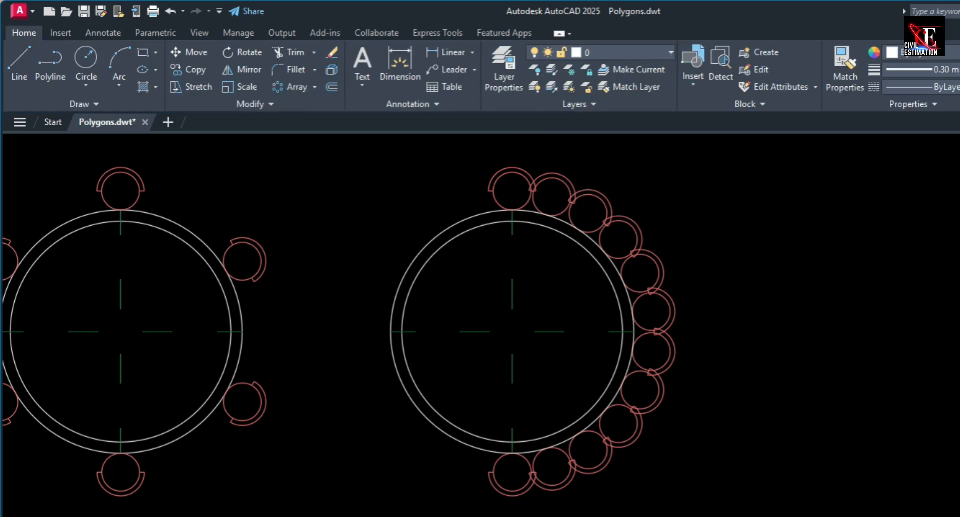